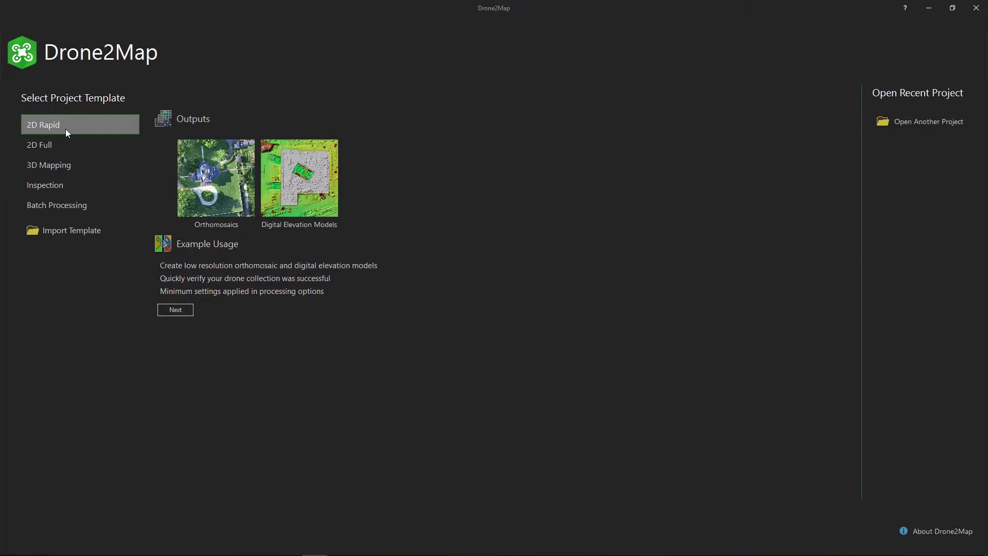
# Step: Review the outputs and example usage of the 2D Full, 3D Mapping, Inspection and Batch Processing project templates
pyautogui.click(80, 147)
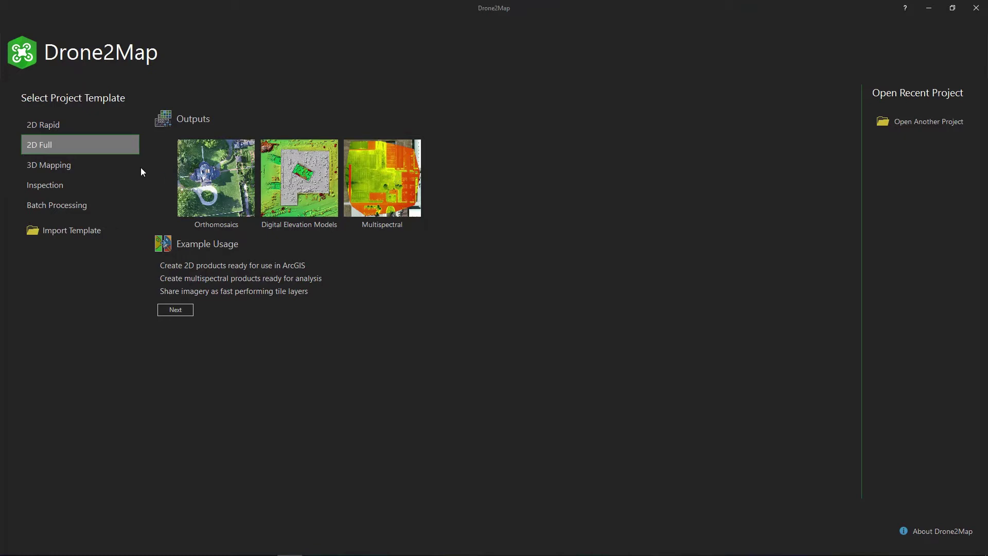
pyautogui.click(121, 166)
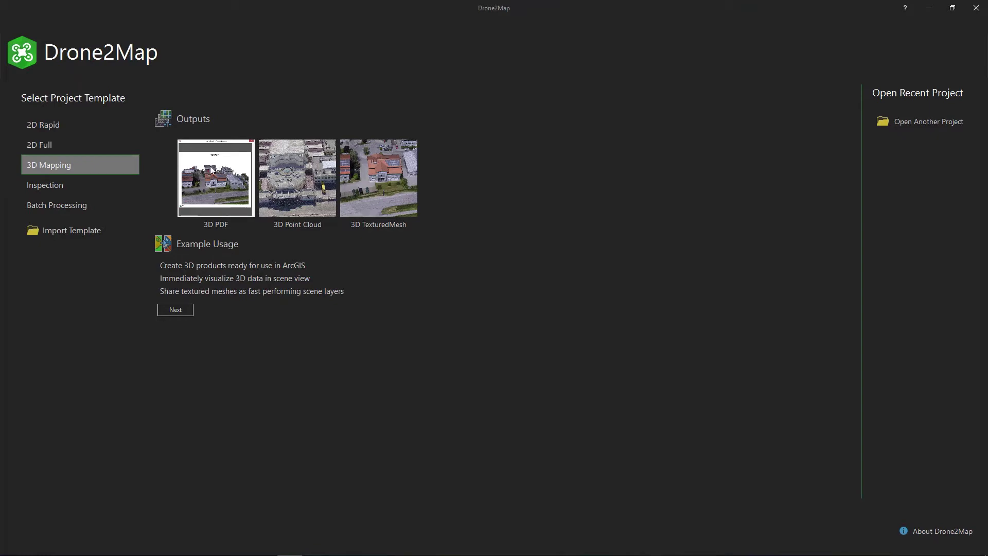
pyautogui.click(123, 185)
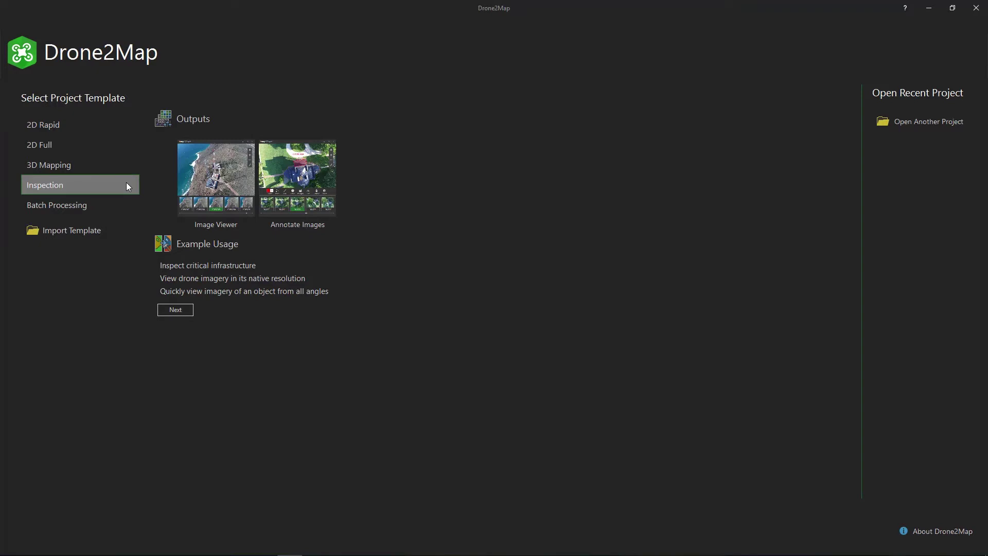
pyautogui.click(119, 206)
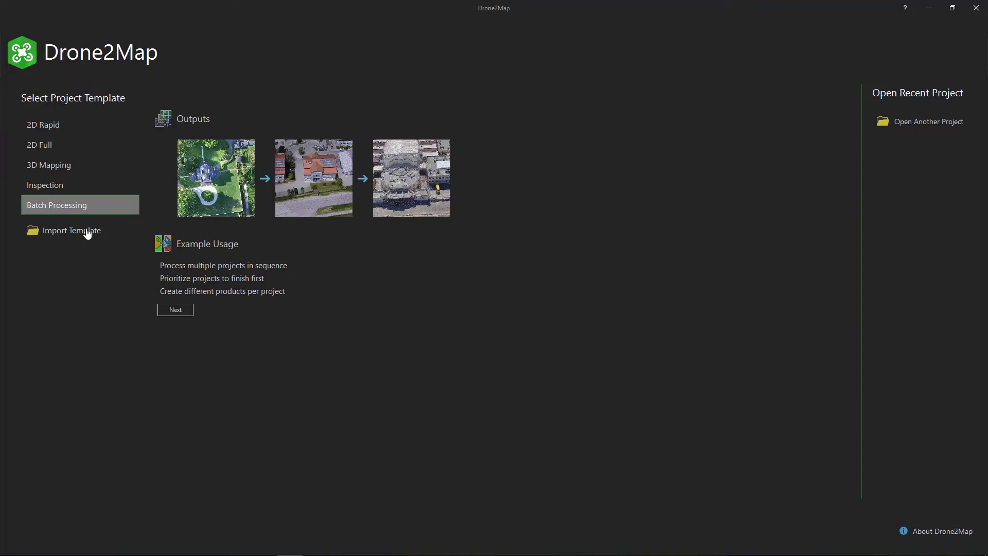
# Step: Start a new project from the 2D Rapid template and name it UC2020
pyautogui.click(92, 133)
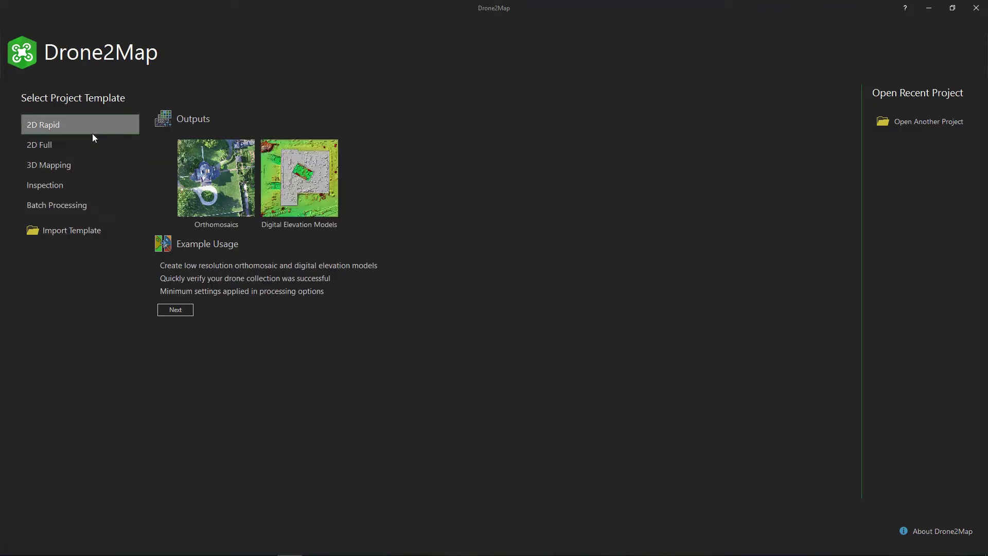
pyautogui.click(165, 309)
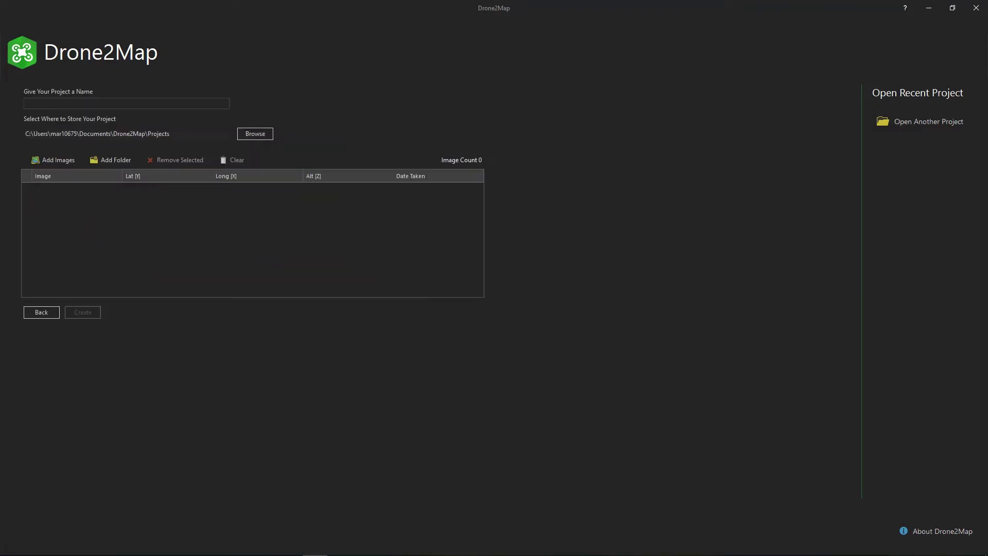
pyautogui.click(49, 105)
pyautogui.write('UC2020')
# Step: Add the image folder YVWD_121 from _UC2020 on OSDisk (C:) and create the project
pyautogui.click(106, 160)
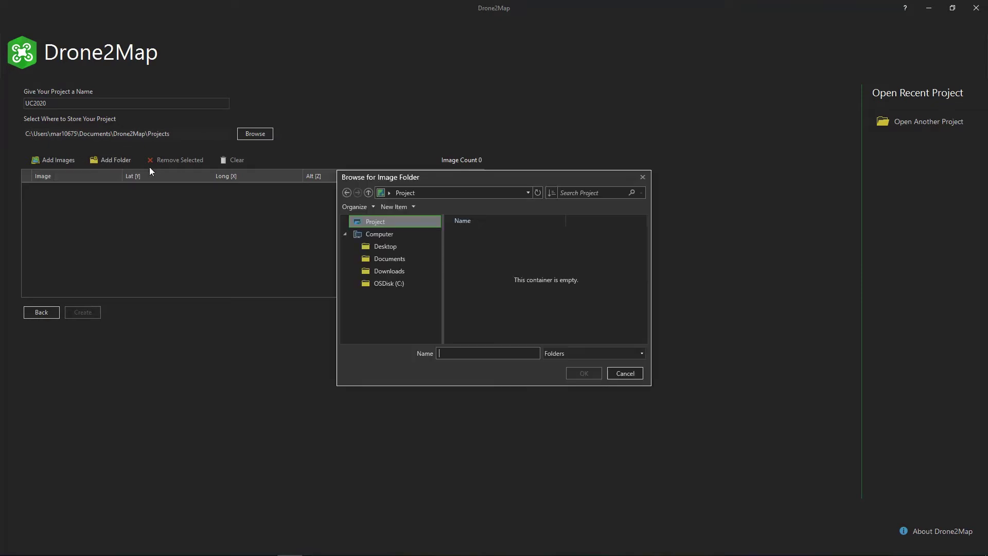
pyautogui.click(384, 283)
pyautogui.doubleClick(469, 238)
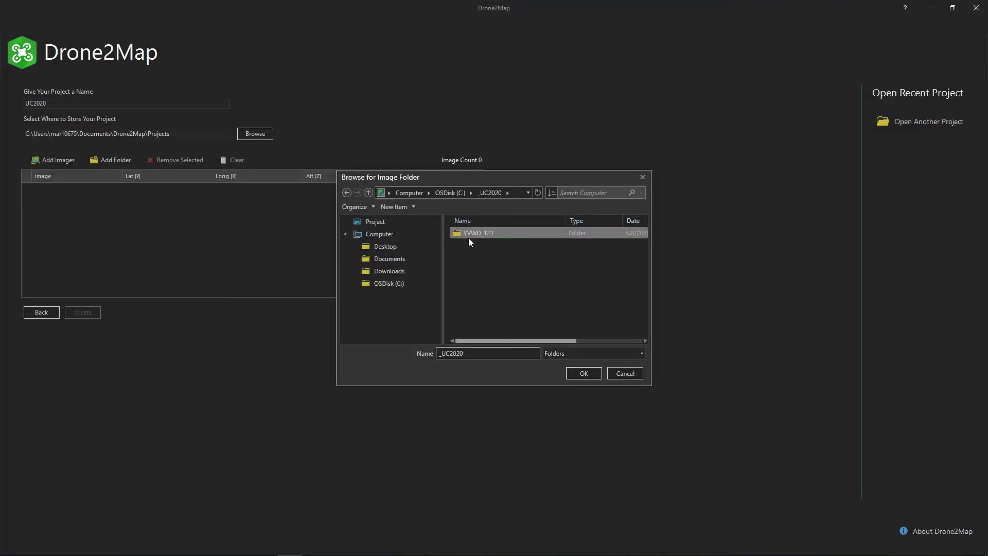
pyautogui.click(468, 237)
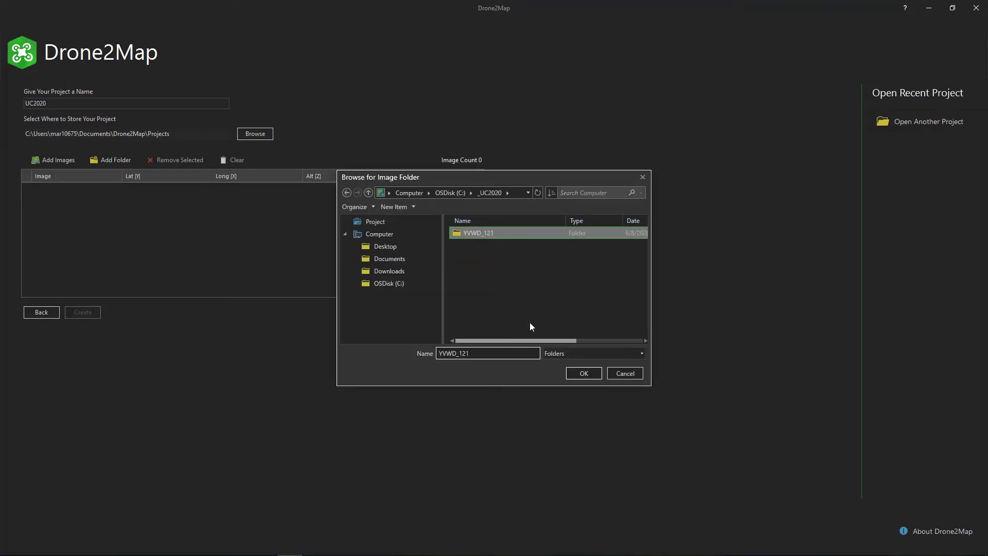
pyautogui.click(583, 373)
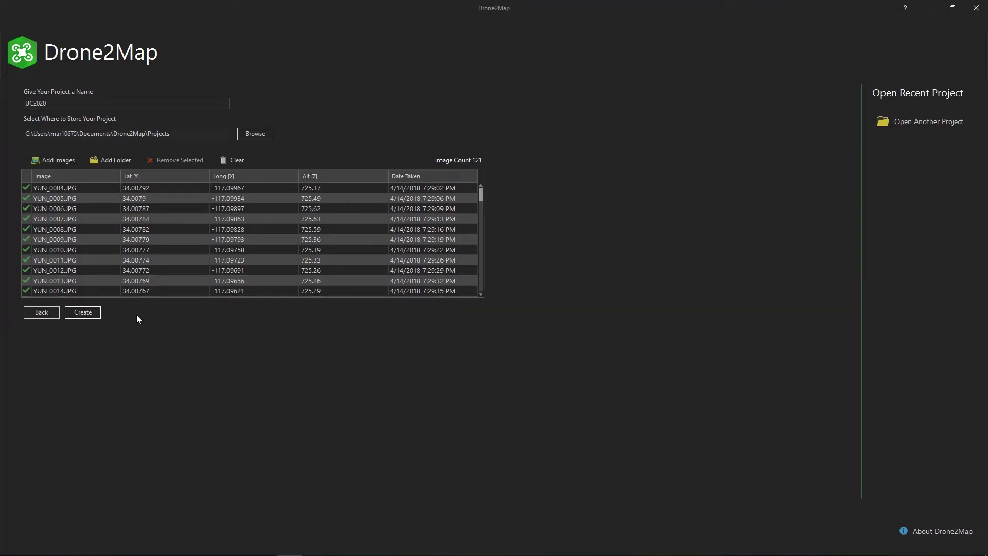
pyautogui.click(83, 312)
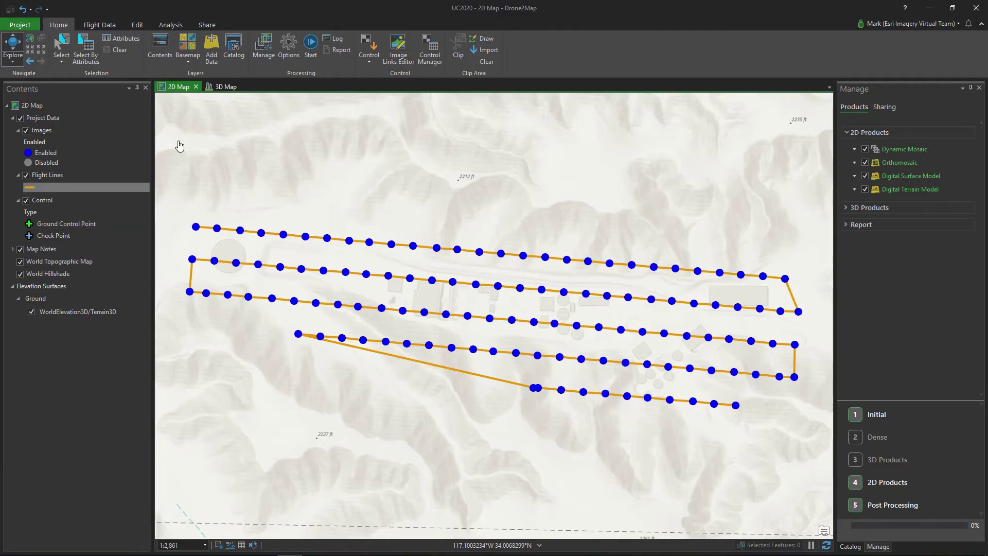
# Step: Start processing the project and expand the 3D Products and Report groups in the product list
pyautogui.click(305, 54)
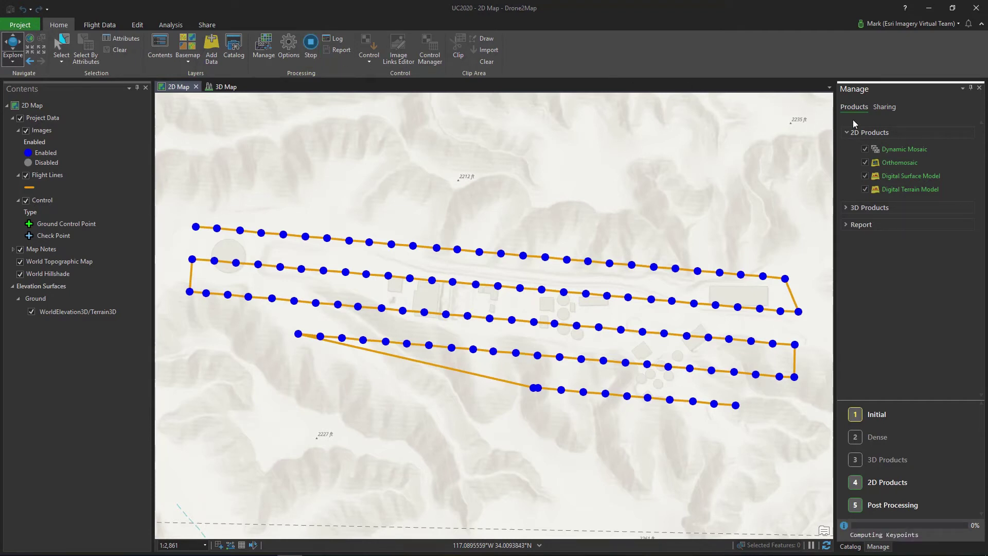
pyautogui.click(846, 207)
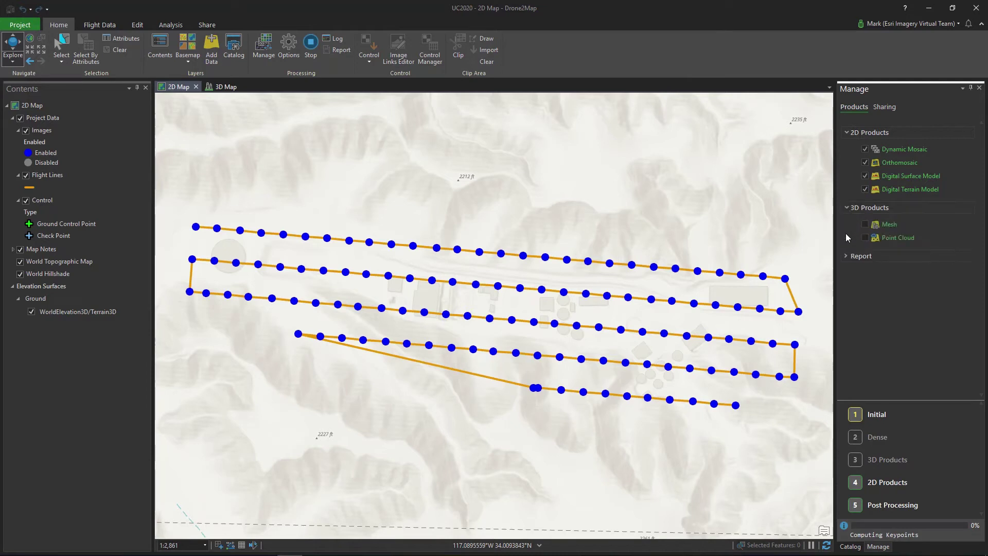
pyautogui.click(846, 256)
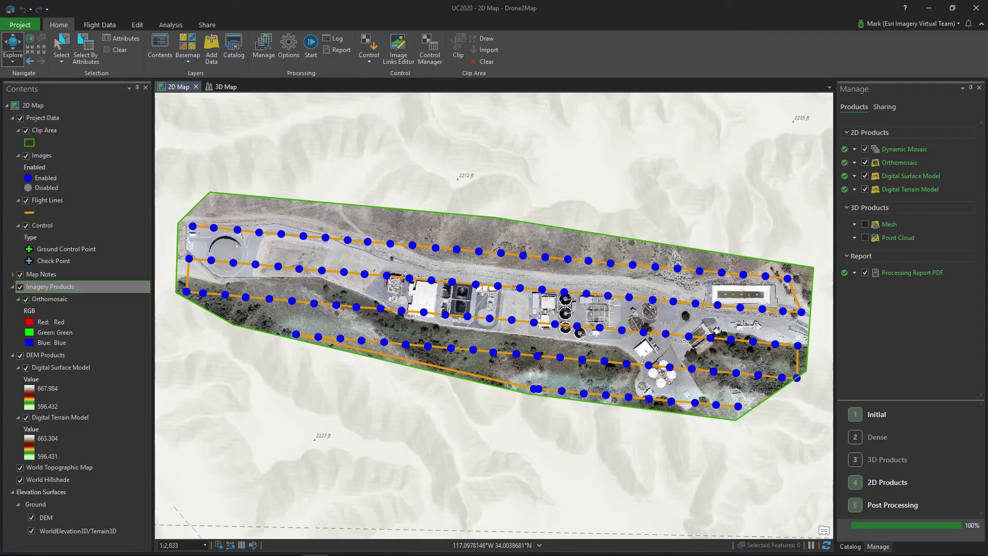
# Step: Examine the Flight Lines attribute table in a shortened pane below the map and the clip area's attributes
pyautogui.rightClick(57, 202)
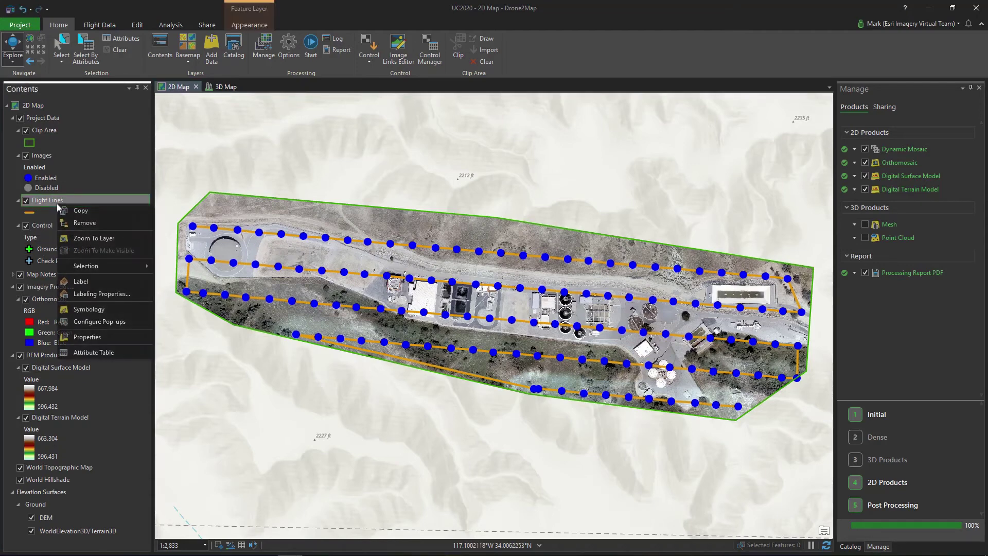
pyautogui.click(85, 352)
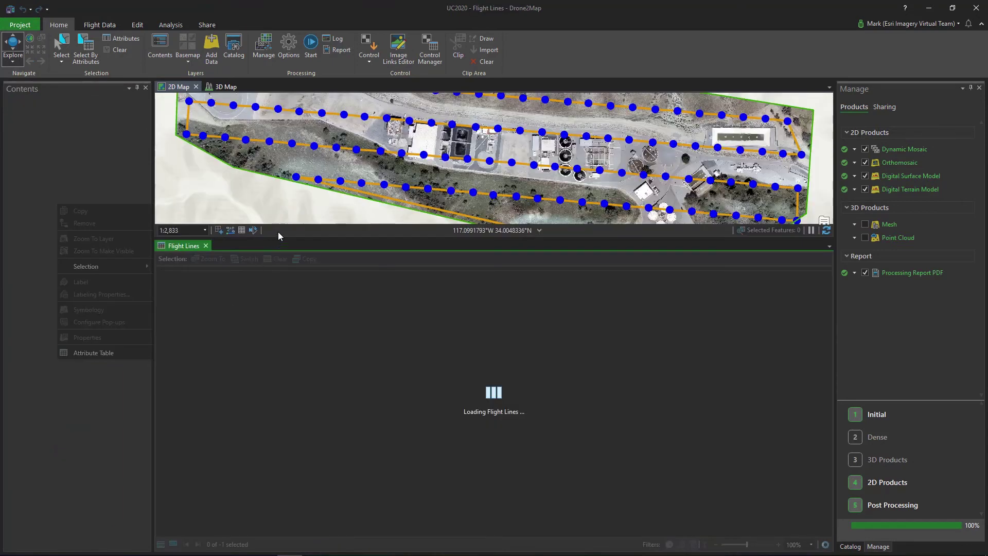
pyautogui.moveTo(279, 237); pyautogui.dragTo(279, 360)
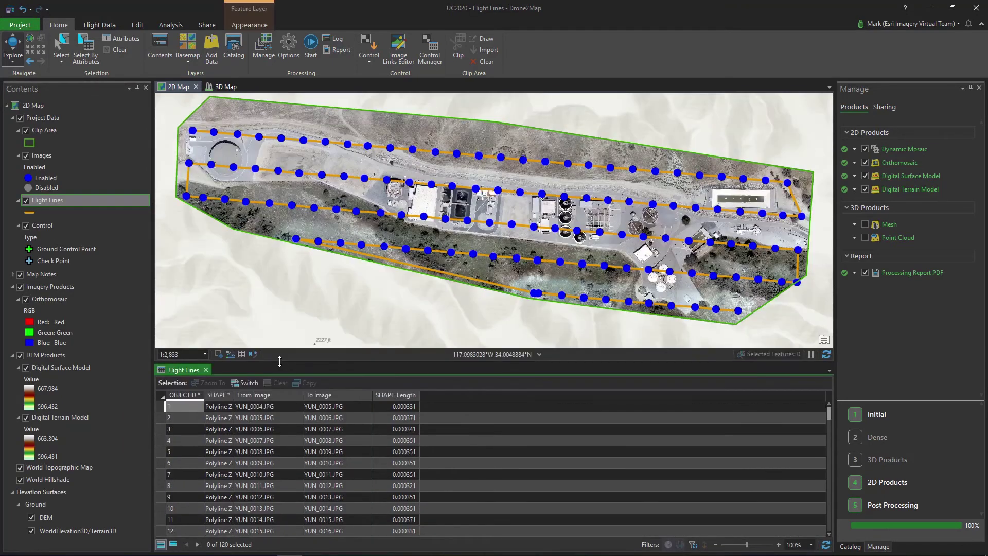
pyautogui.click(362, 240)
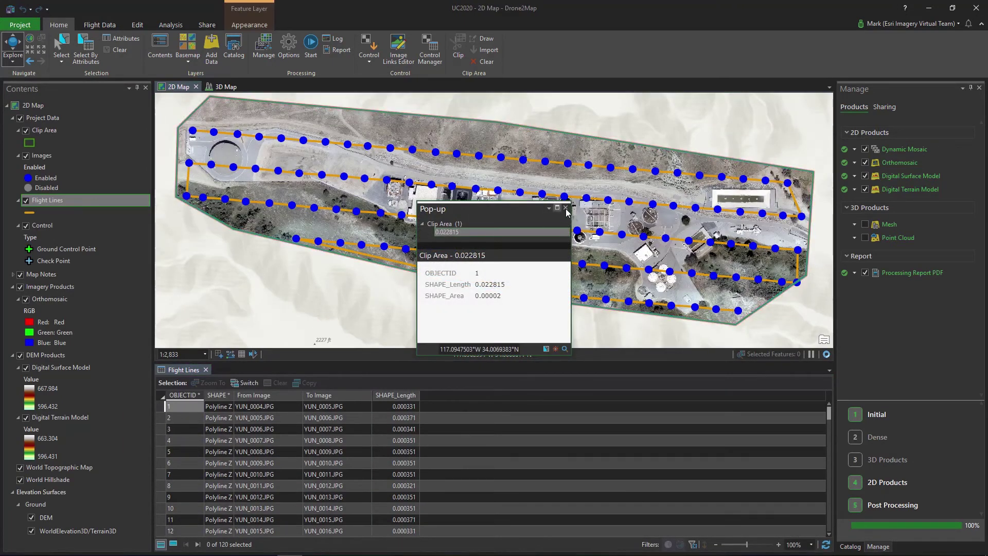
pyautogui.click(566, 208)
# Step: Dock the 3D Map beside the 2D Map and view the flight lines above the terrain from an angle
pyautogui.click(222, 86)
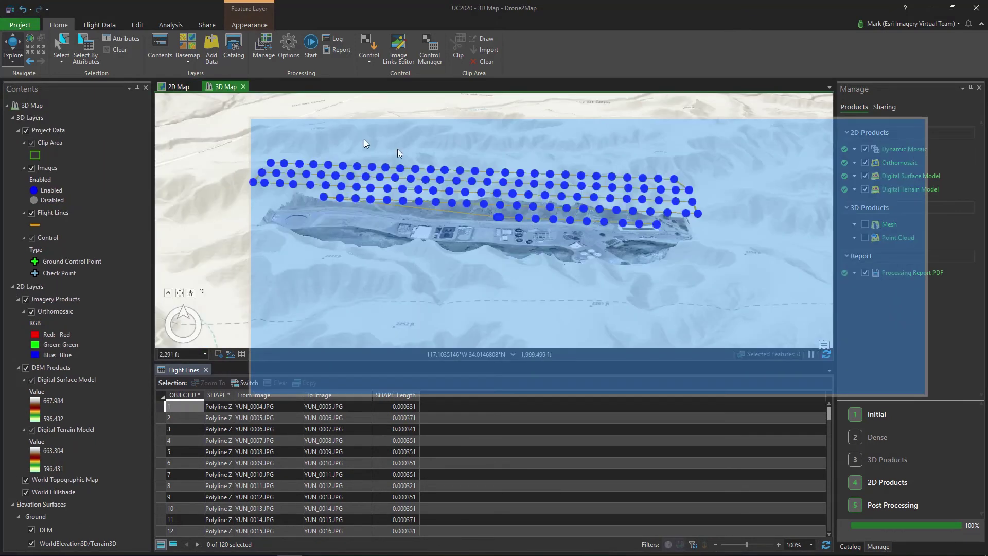
pyautogui.moveTo(364, 139); pyautogui.dragTo(511, 221)
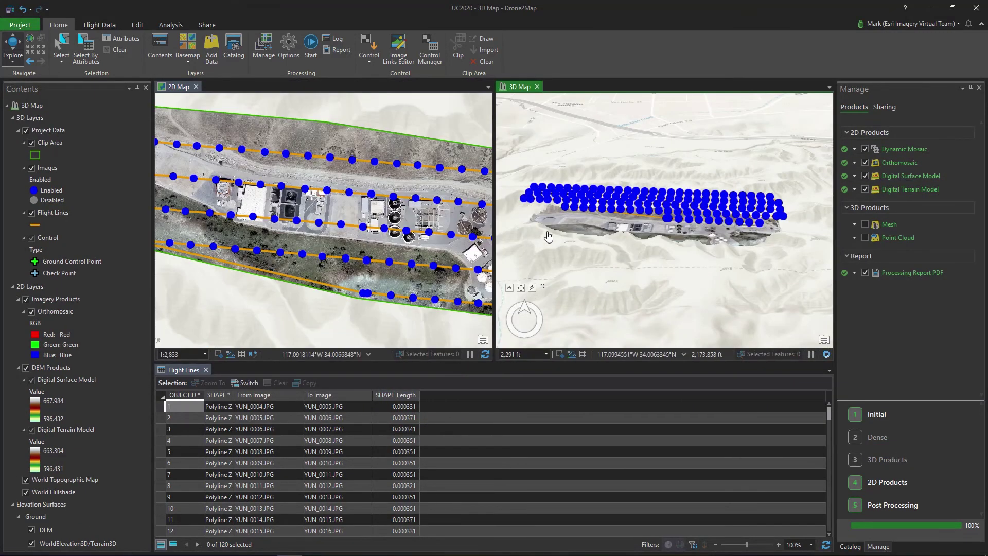
pyautogui.moveTo(628, 273); pyautogui.dragTo(604, 283, button='middle')
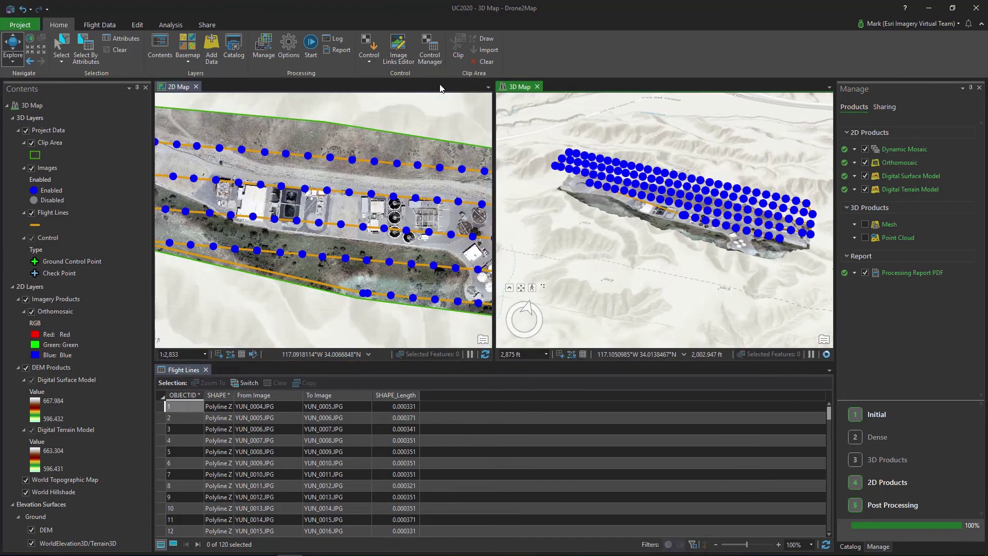
# Step: Regroup the 2D and 3D maps into one tabbed view with the 2D Map active and close the Flight Lines table
pyautogui.moveTo(440, 88); pyautogui.dragTo(437, 88)
pyautogui.click(178, 87)
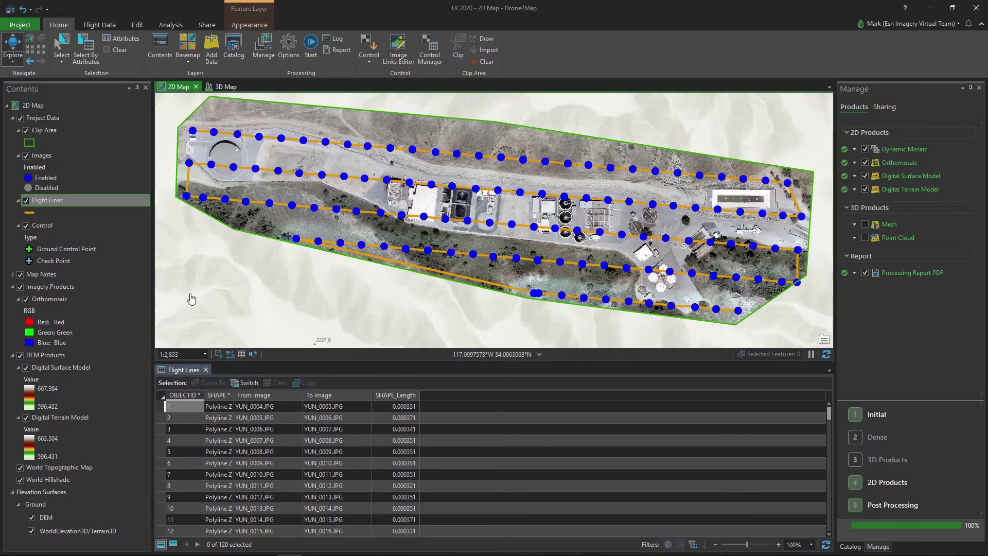
pyautogui.click(205, 370)
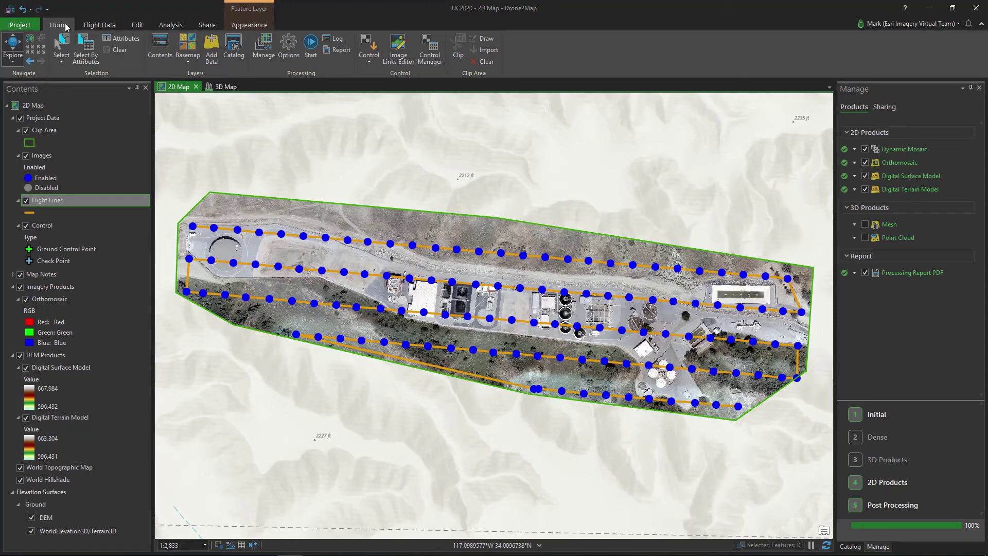
# Step: Change the 2D Map's basemap to World Imagery
pyautogui.click(190, 63)
pyautogui.click(198, 94)
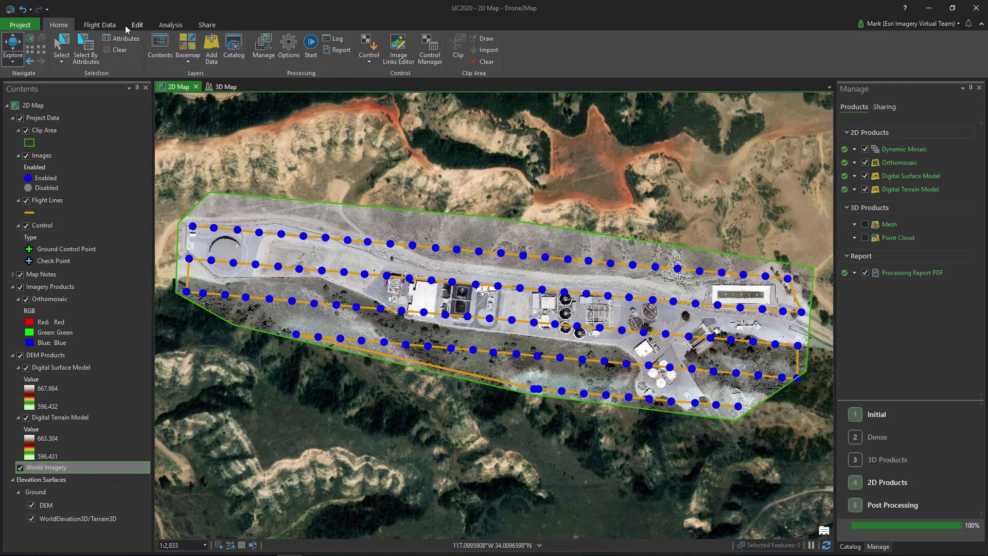
# Step: Review the flight data, orthomosaic editing, analysis and sharing tools, including the settings for sharing feature layers
pyautogui.click(109, 27)
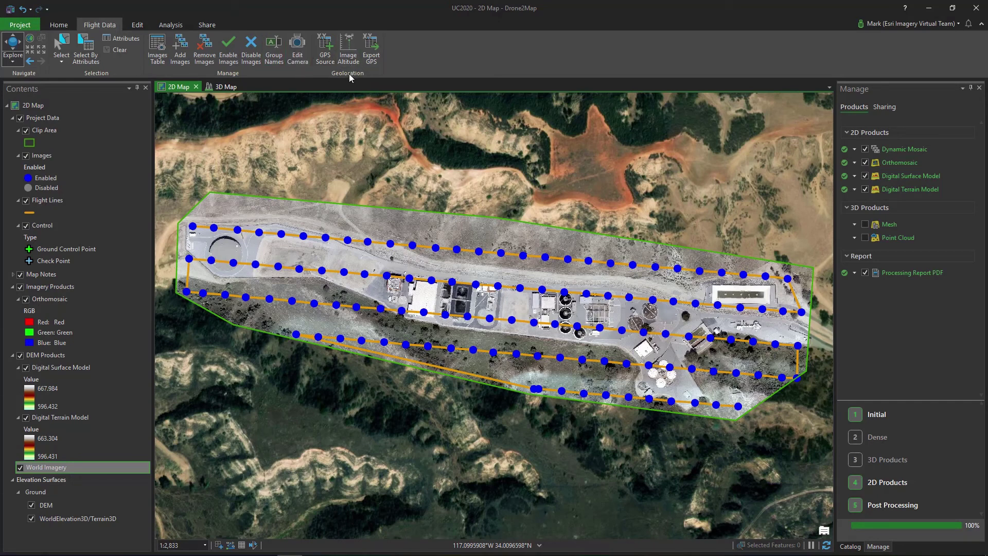
pyautogui.click(140, 25)
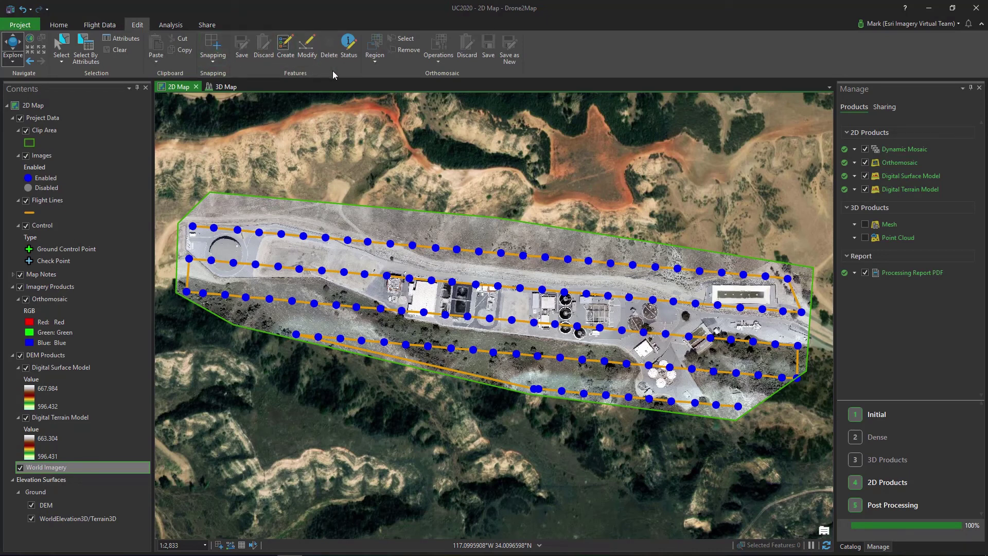
pyautogui.click(65, 299)
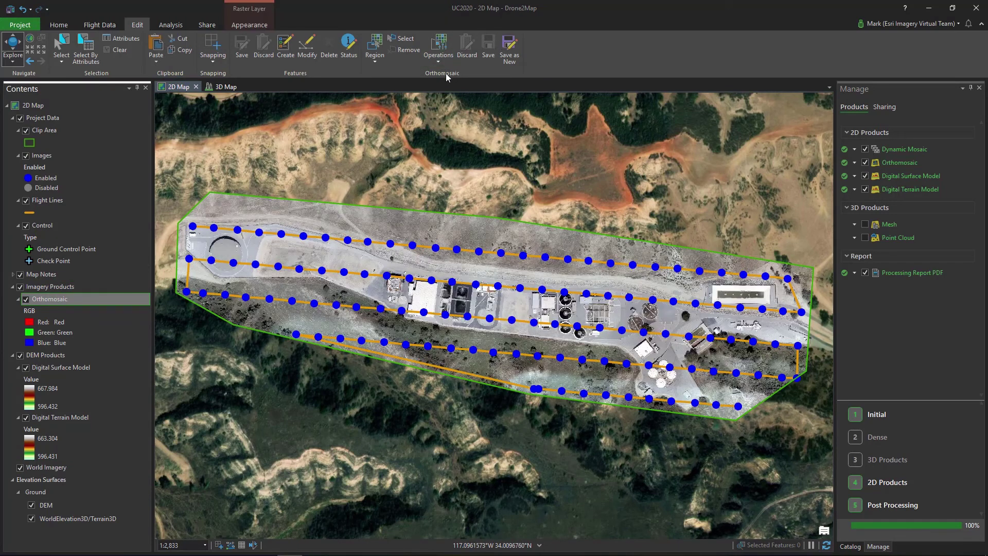
pyautogui.click(171, 26)
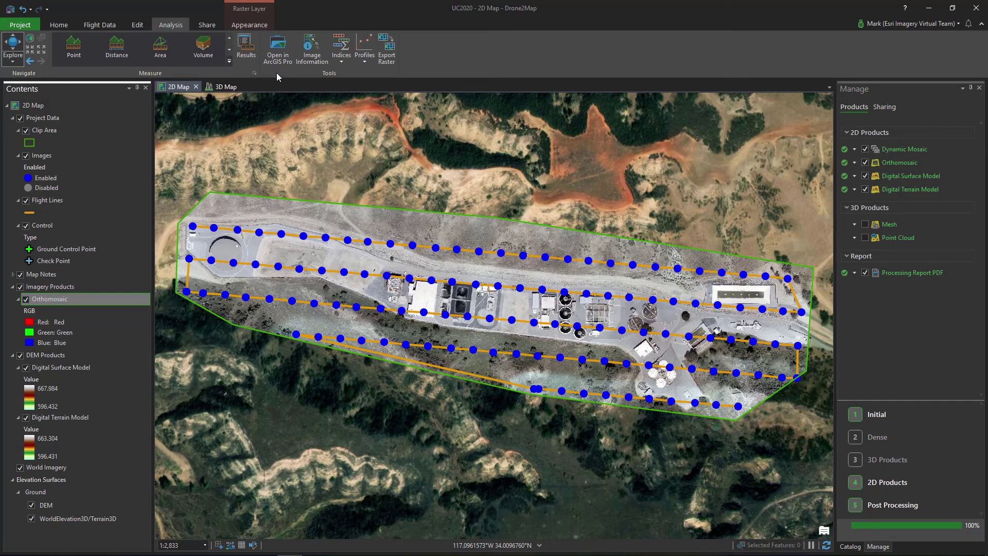
pyautogui.click(216, 26)
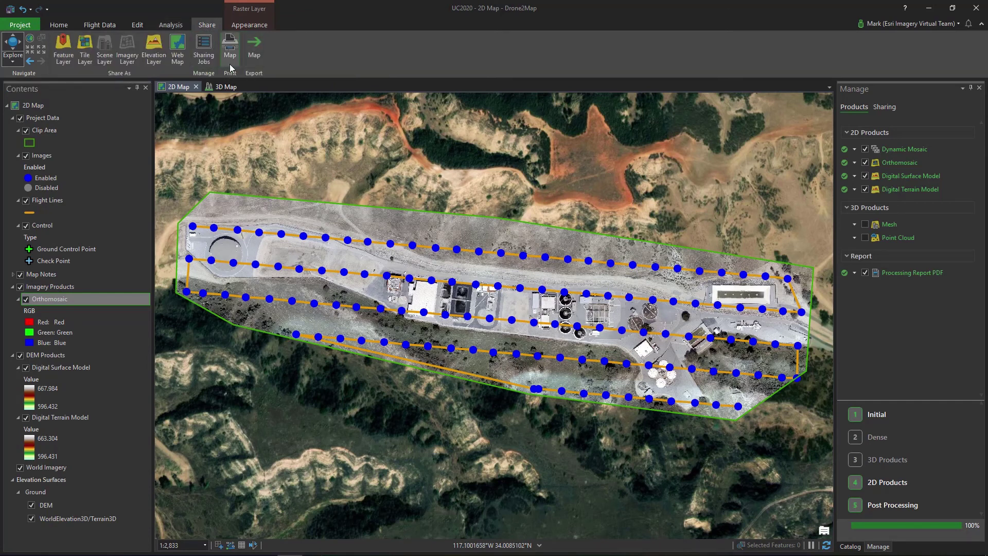
pyautogui.click(63, 48)
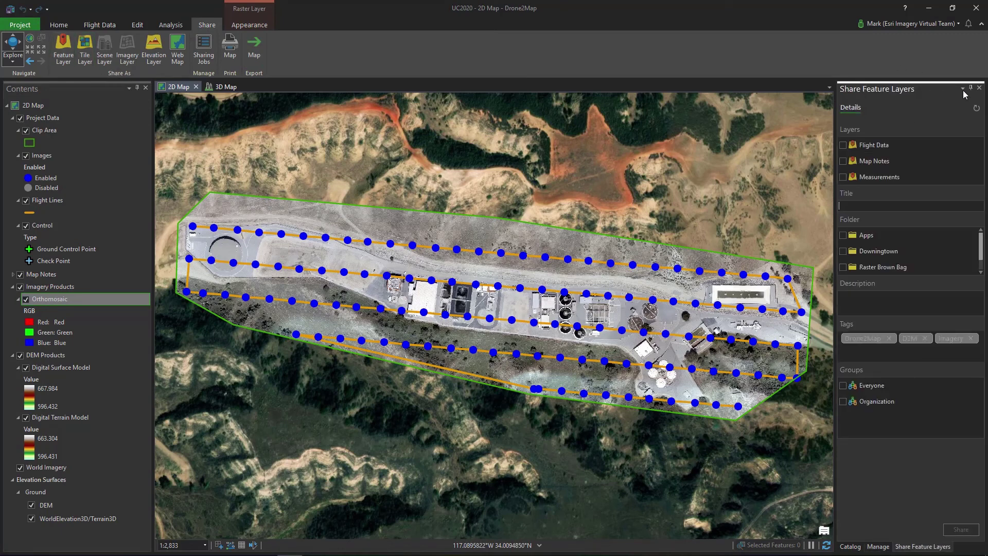
pyautogui.click(979, 87)
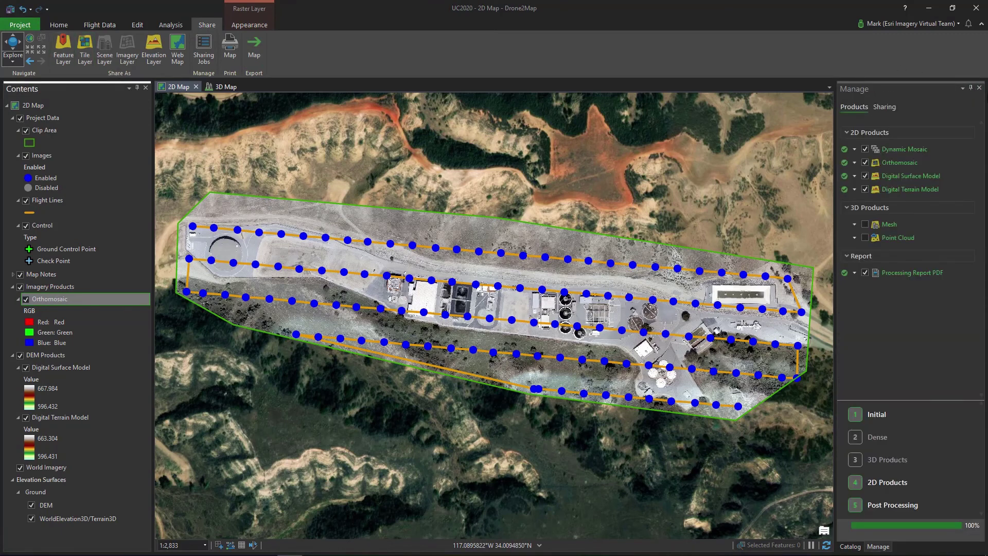